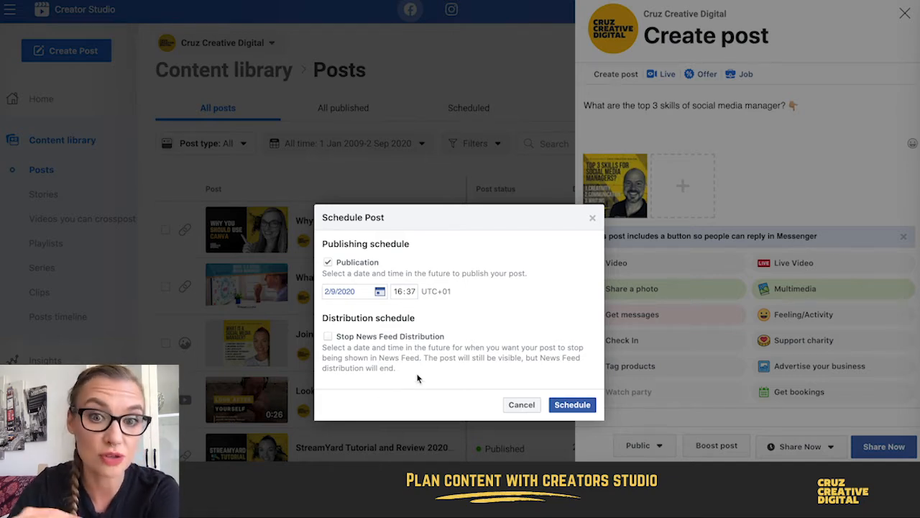
Schedule the Facebook post for 5/9/2020 at 13:37 and dismiss the confirmation message
{"action": "left_click", "coordinate": [329, 292]}
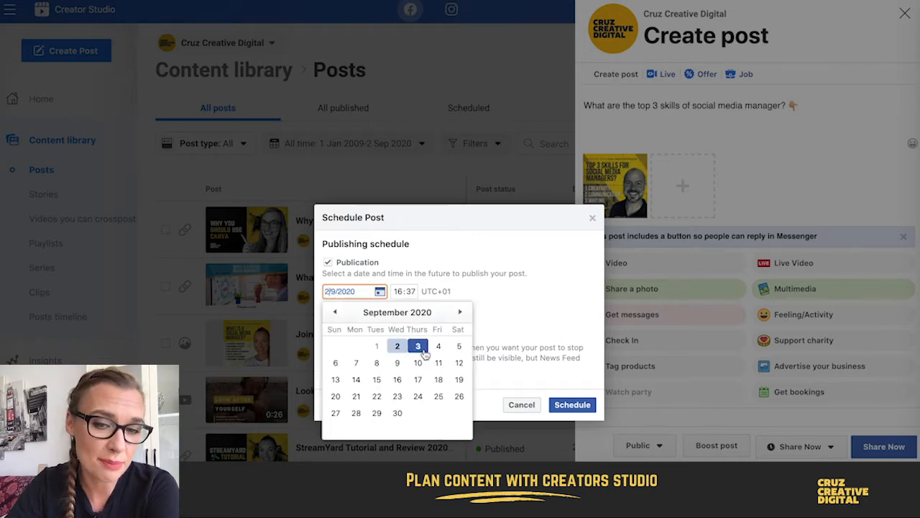
{"action": "left_click", "coordinate": [458, 345]}
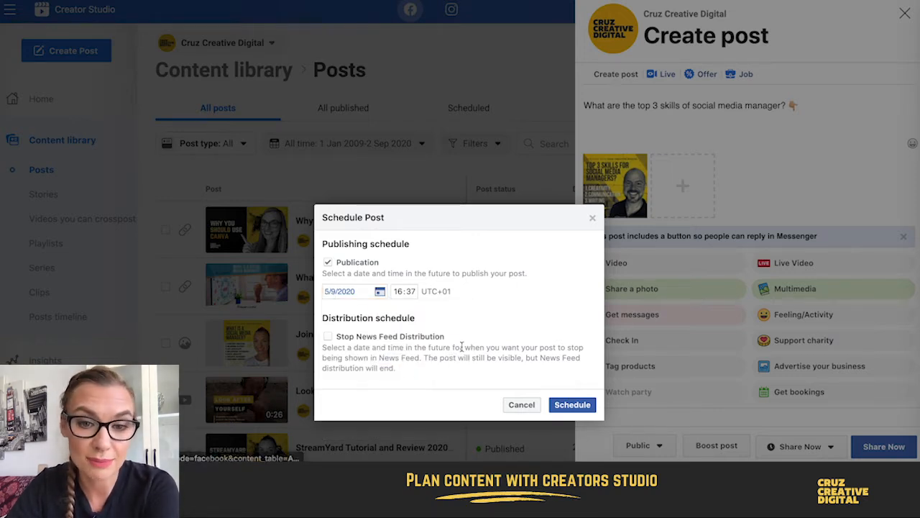
{"action": "left_click", "coordinate": [400, 292]}
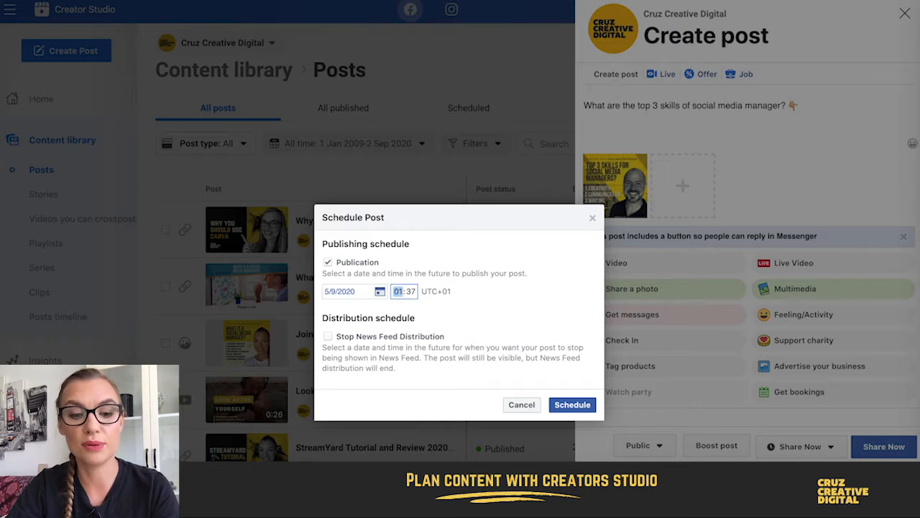
{"action": "type", "text": "13"}
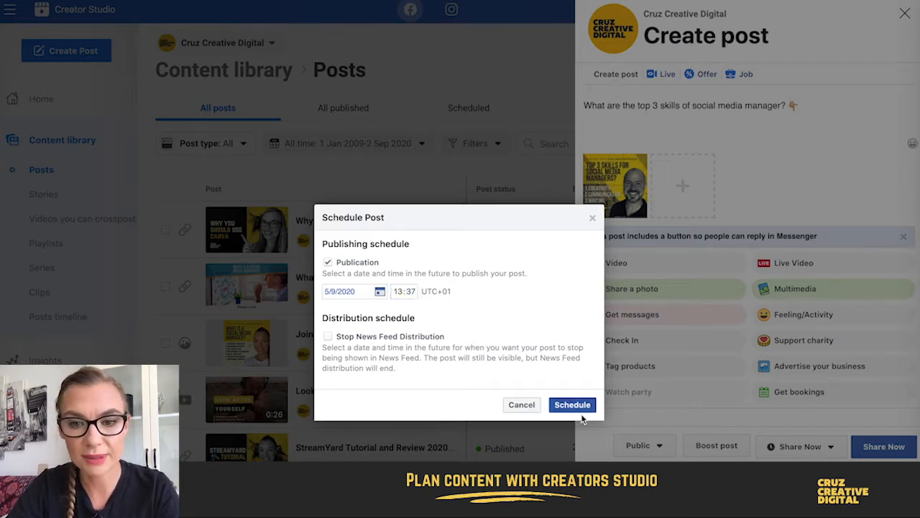
{"action": "left_click", "coordinate": [583, 408]}
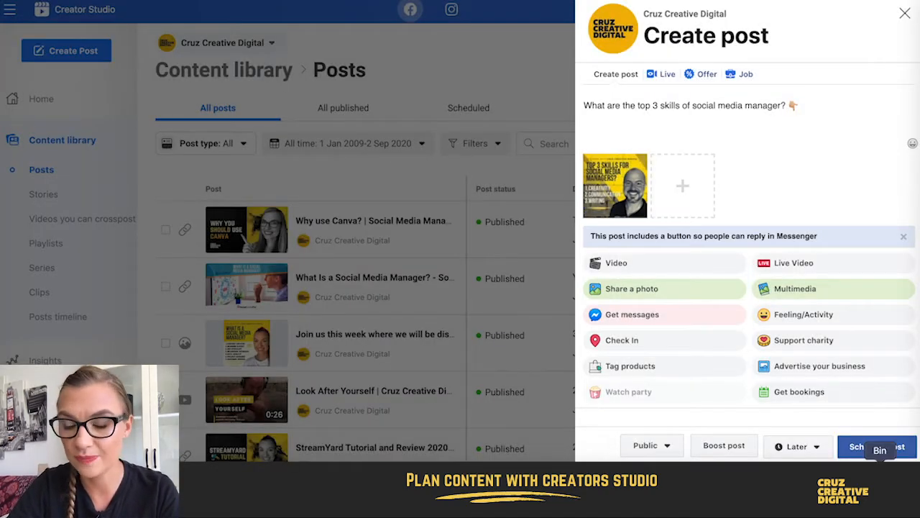
{"action": "left_click", "coordinate": [853, 449]}
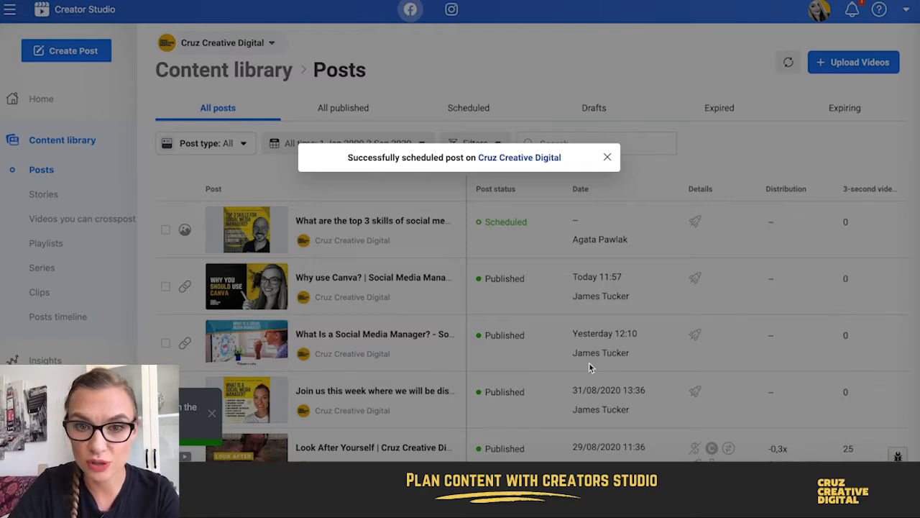
{"action": "left_click", "coordinate": [607, 158]}
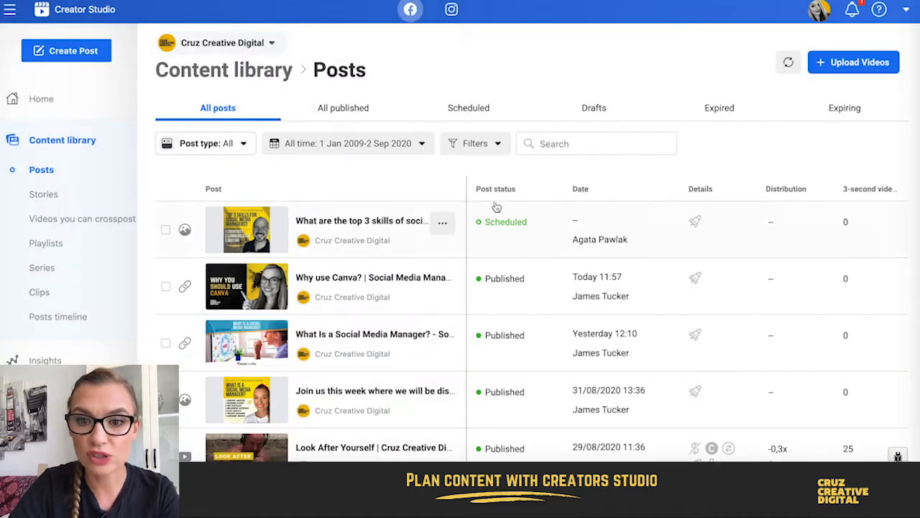
Find the post among the scheduled Facebook posts and start sharing it to the Instagram feed
{"action": "left_click", "coordinate": [477, 115]}
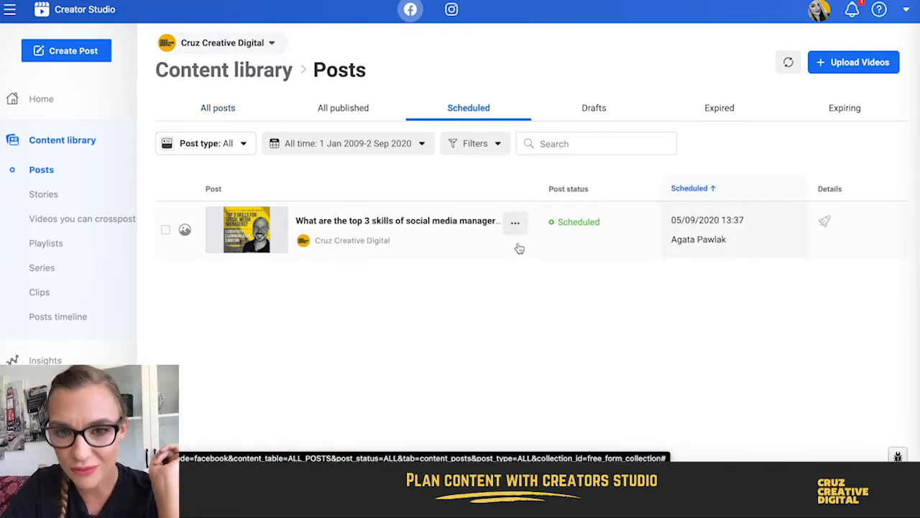
{"action": "left_click", "coordinate": [514, 223]}
{"action": "left_click", "coordinate": [563, 434]}
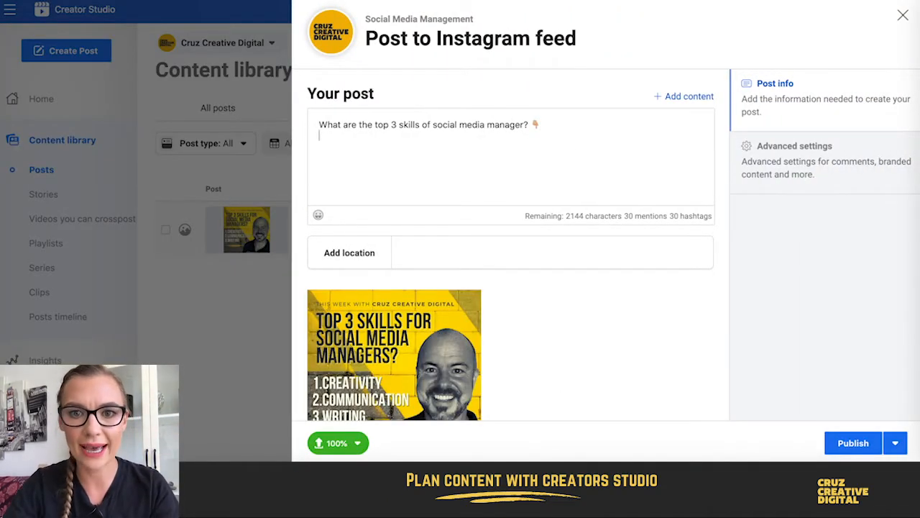
Add the hashtags #test and #socialmediamanager below the Instagram caption
{"action": "type", "text": "test"}
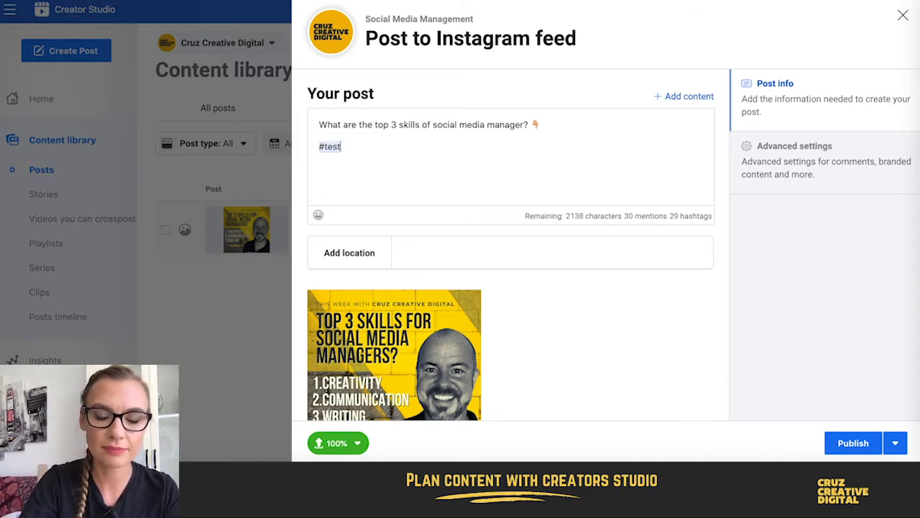
{"action": "type", "text": " #soc"}
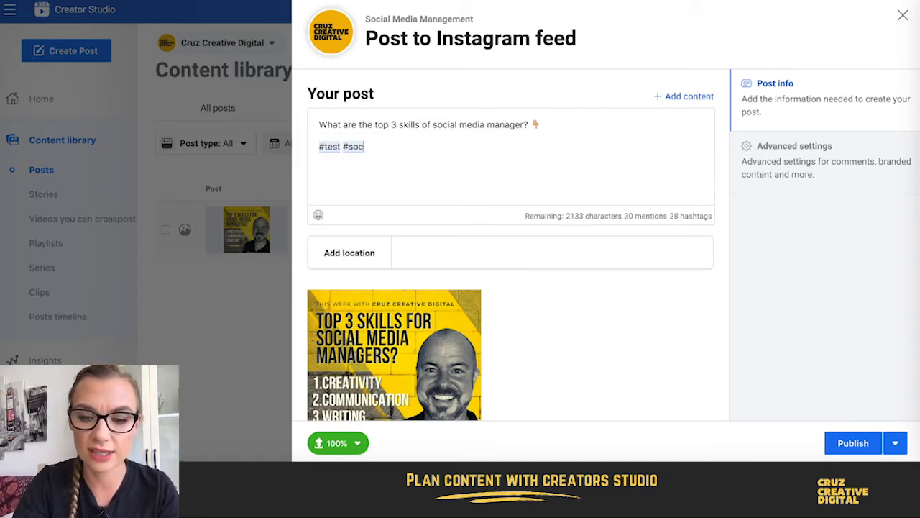
{"action": "type", "text": "ial media"}
{"action": "key", "text": "BackSpace"}
{"action": "key", "text": "BackSpace"}
{"action": "key", "text": "BackSpace"}
{"action": "key", "text": "BackSpace"}
{"action": "key", "text": "BackSpace"}
{"action": "key", "text": "BackSpace"}
{"action": "key", "text": "BackSpace"}
{"action": "type", "text": "me"}
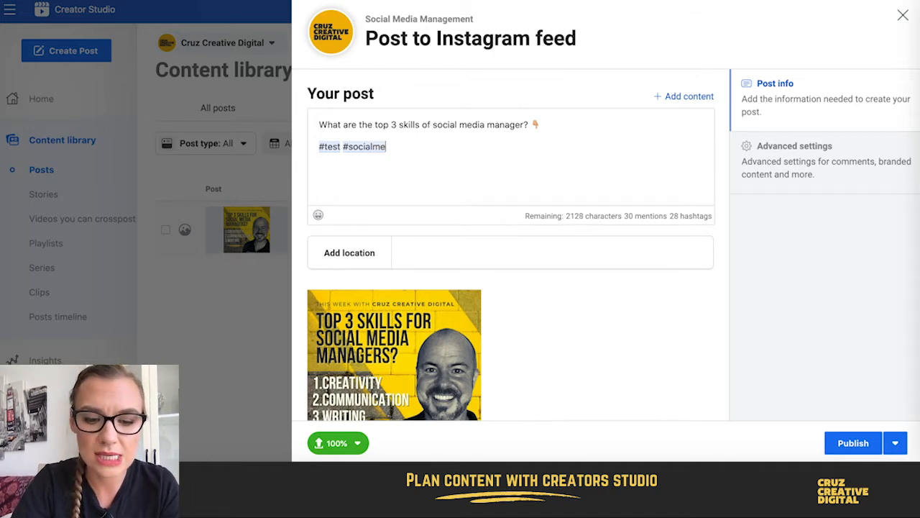
{"action": "type", "text": "diamanager"}
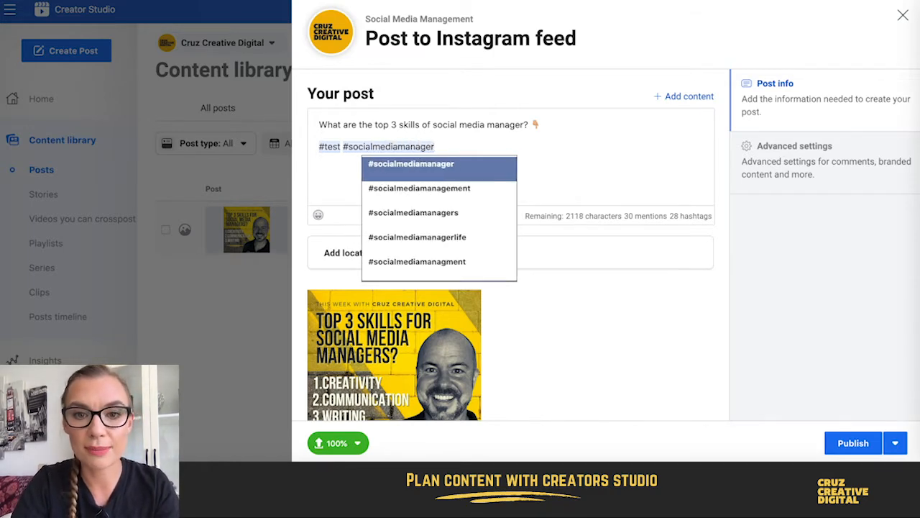
{"action": "left_click", "coordinate": [463, 164]}
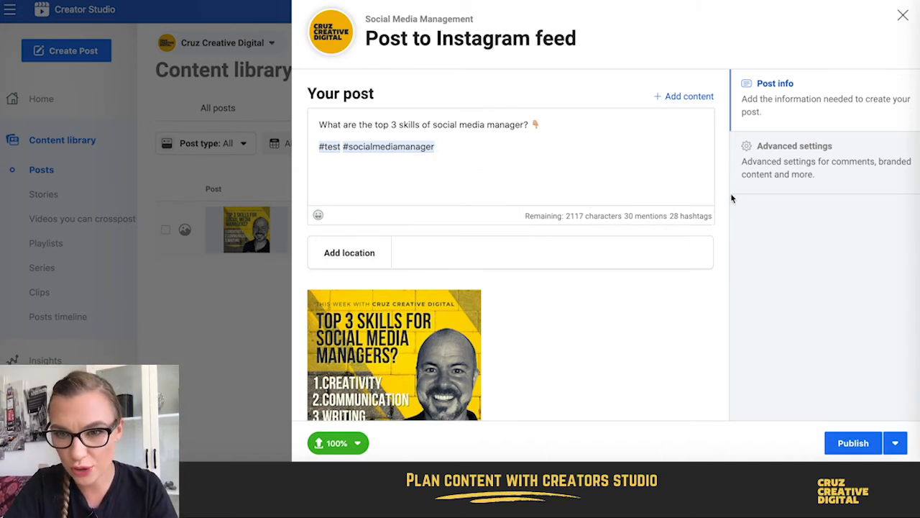
Set the Instagram post's location to Tenerife and look over the rest of the form
{"action": "left_click", "coordinate": [604, 254]}
{"action": "type", "text": "Tene"}
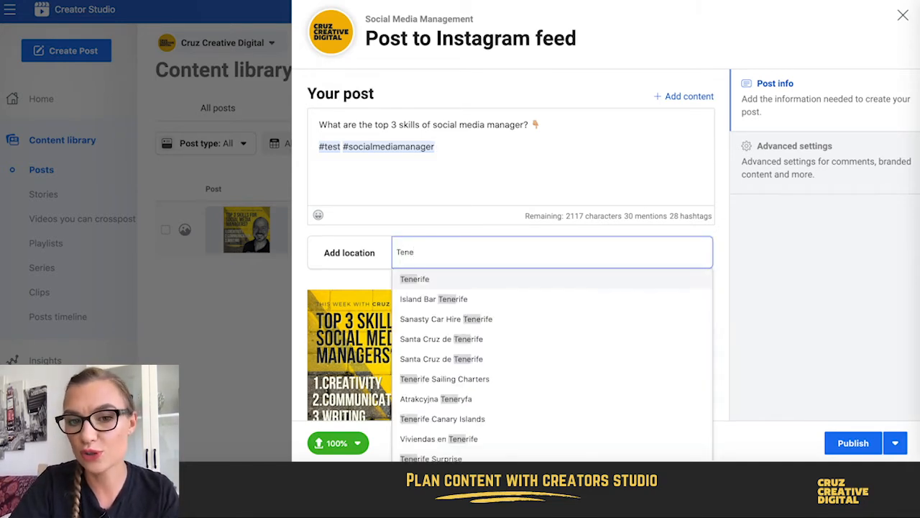
{"action": "left_click", "coordinate": [571, 278]}
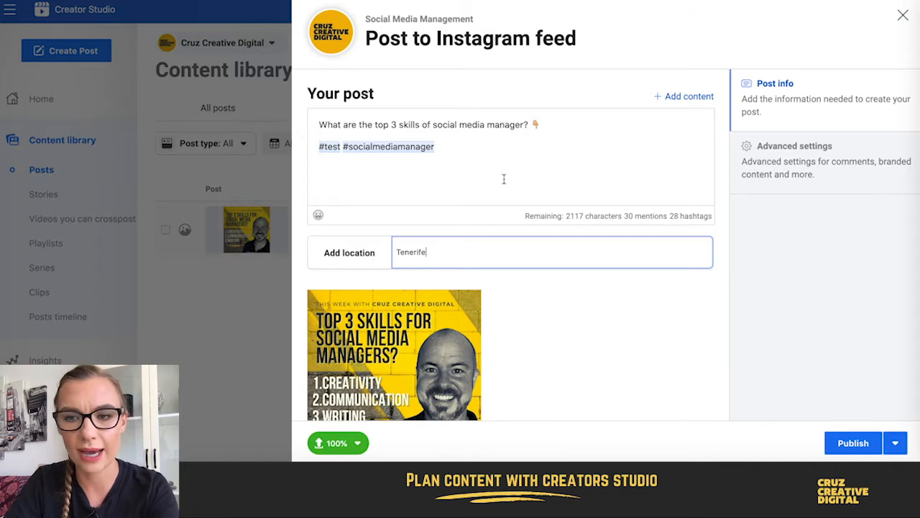
{"action": "scroll", "coordinate": [504, 179], "scroll_direction": "down", "scroll_amount": 2}
{"action": "scroll", "coordinate": [505, 181], "scroll_direction": "up", "scroll_amount": 2}
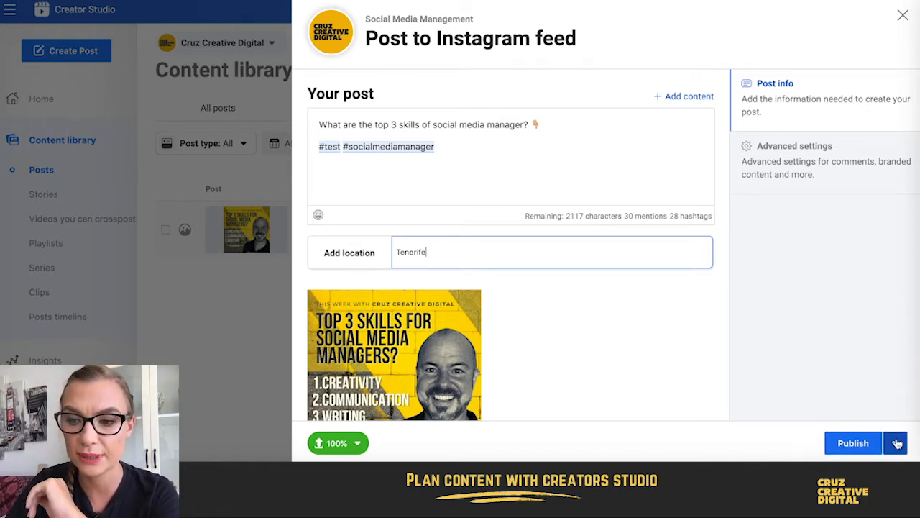
Schedule the Instagram post for 5/9/2020 at 13:13
{"action": "left_click", "coordinate": [895, 442]}
{"action": "left_click", "coordinate": [787, 385]}
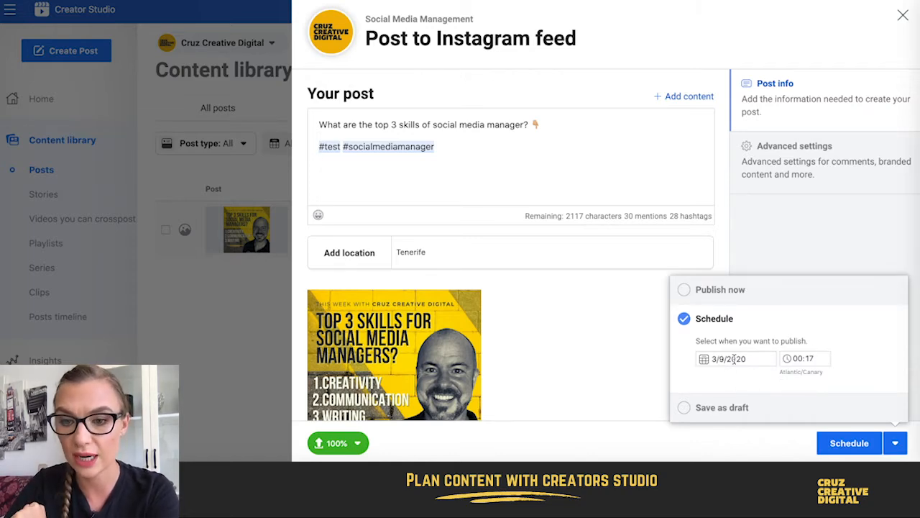
{"action": "left_click", "coordinate": [712, 362]}
{"action": "left_click", "coordinate": [836, 246]}
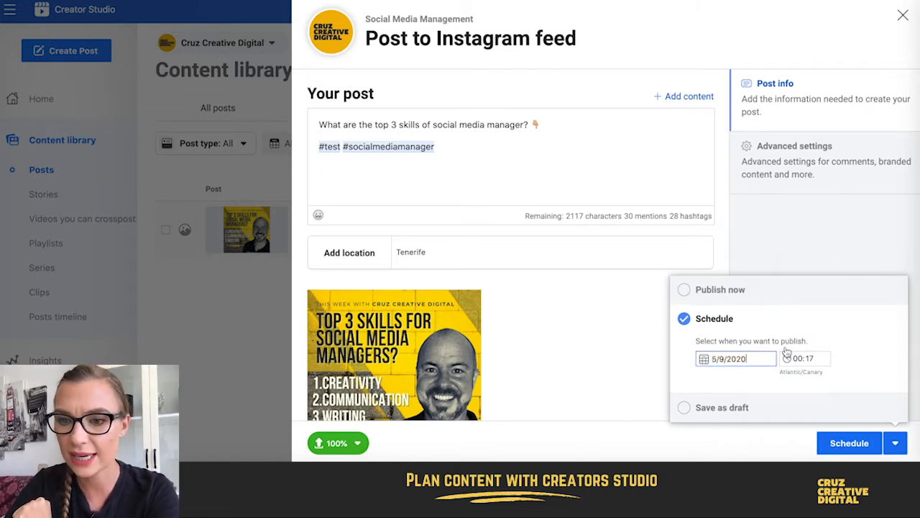
{"action": "left_click", "coordinate": [798, 358]}
{"action": "type", "text": "1301"}
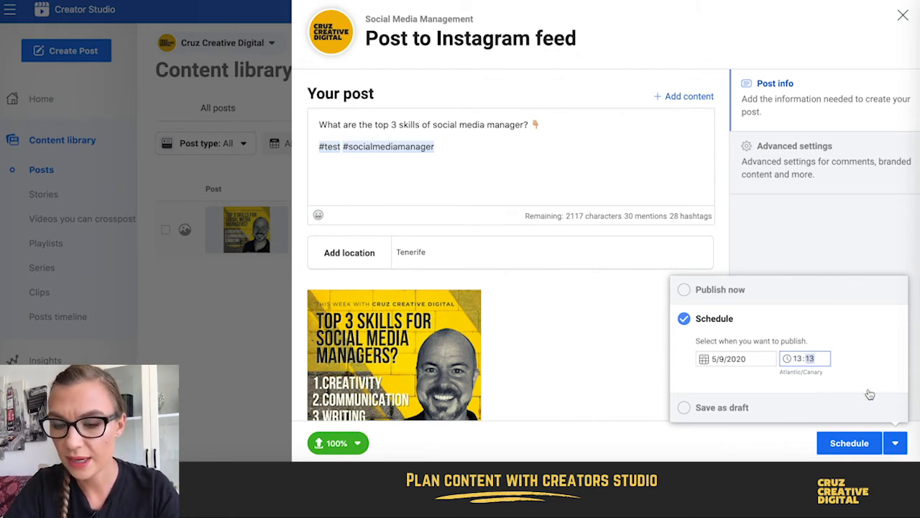
{"action": "left_click", "coordinate": [866, 445]}
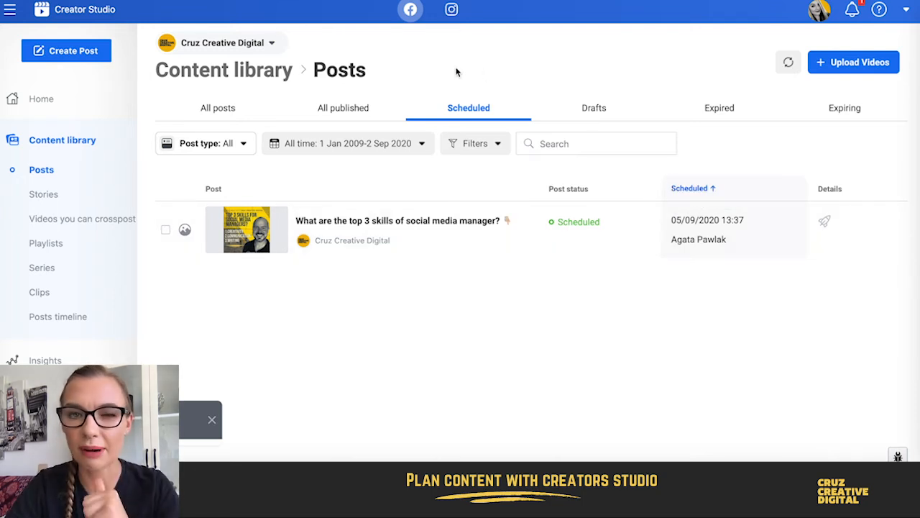
Switch to the Instagram content library and check the scheduled post among all content
{"action": "left_click", "coordinate": [451, 9]}
{"action": "left_click", "coordinate": [613, 107]}
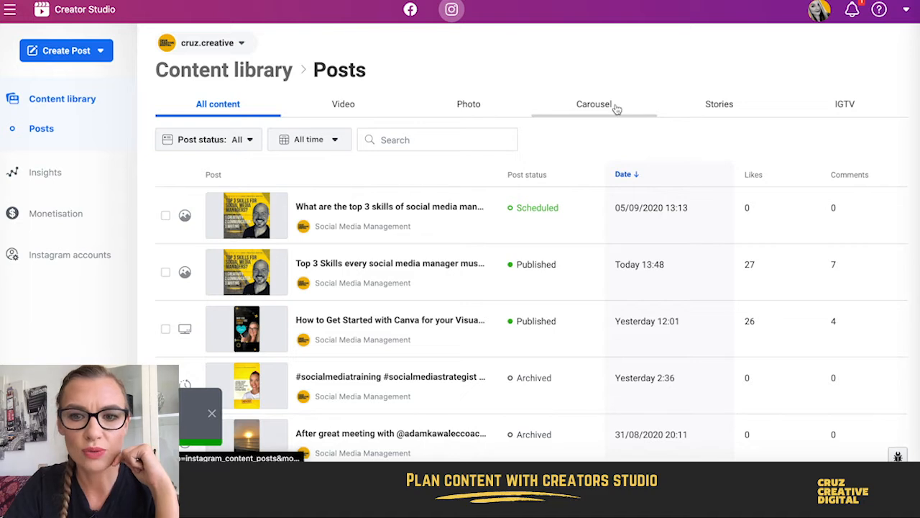
{"action": "left_click", "coordinate": [218, 103]}
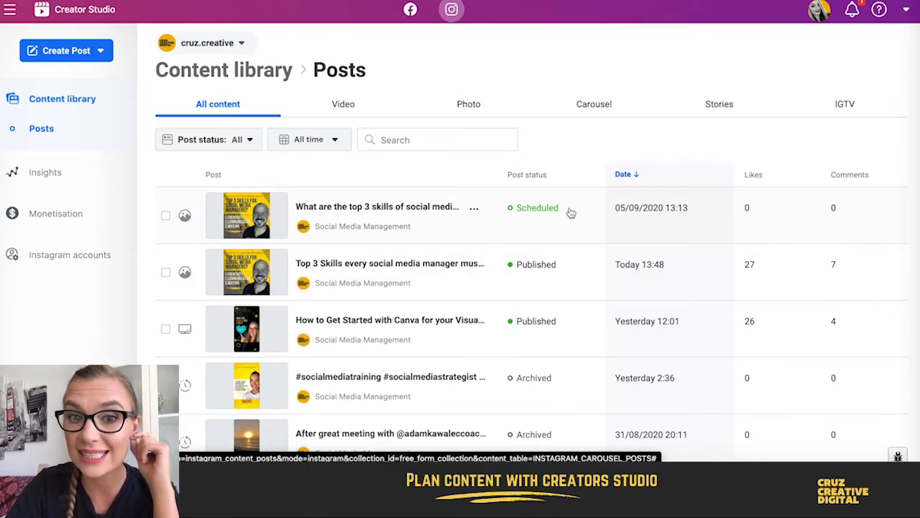
{"action": "mouse_move", "coordinate": [619, 217]}
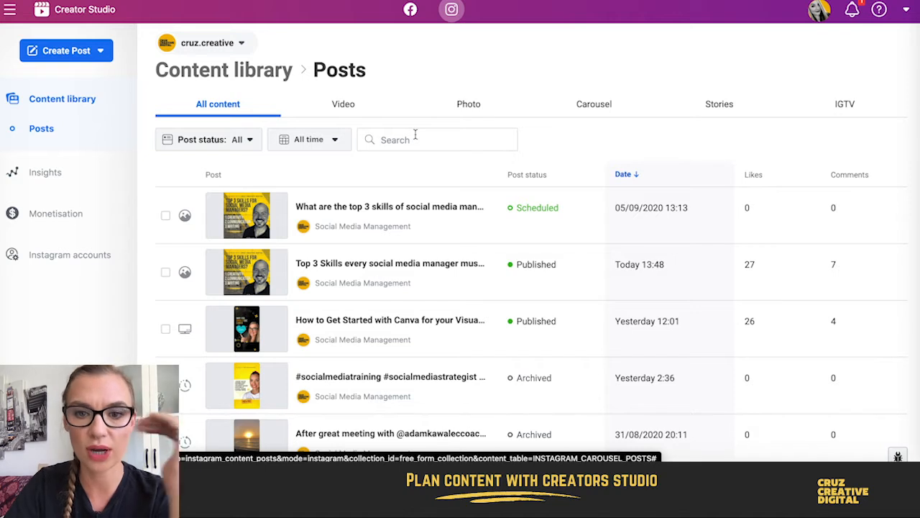
{"action": "left_click", "coordinate": [473, 264]}
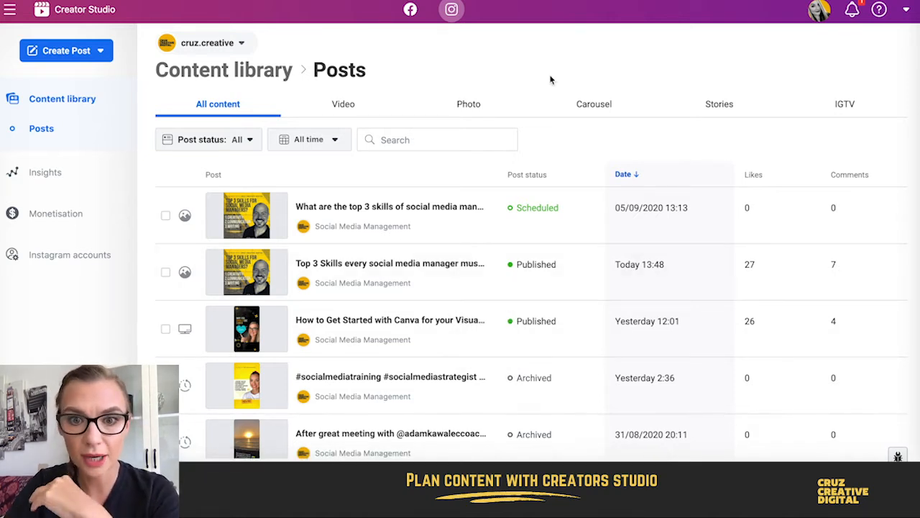
{"action": "left_click", "coordinate": [102, 55]}
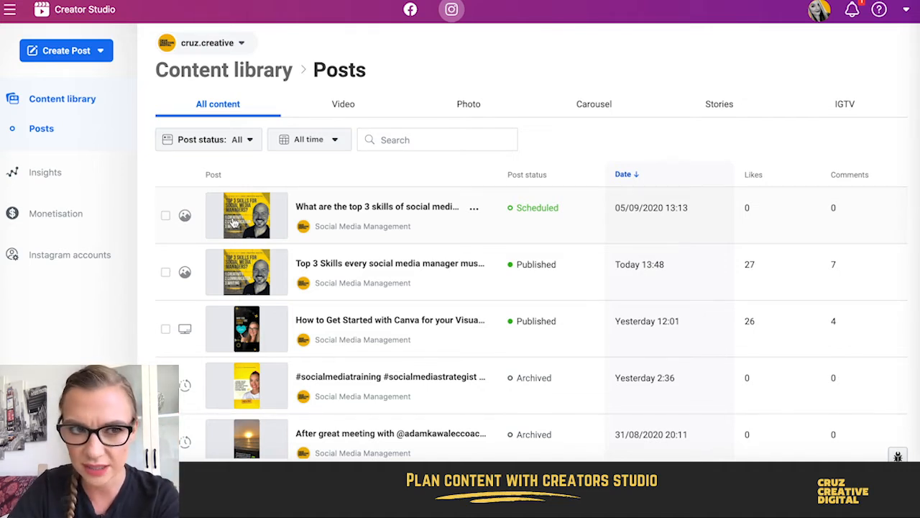
{"action": "left_click", "coordinate": [97, 61]}
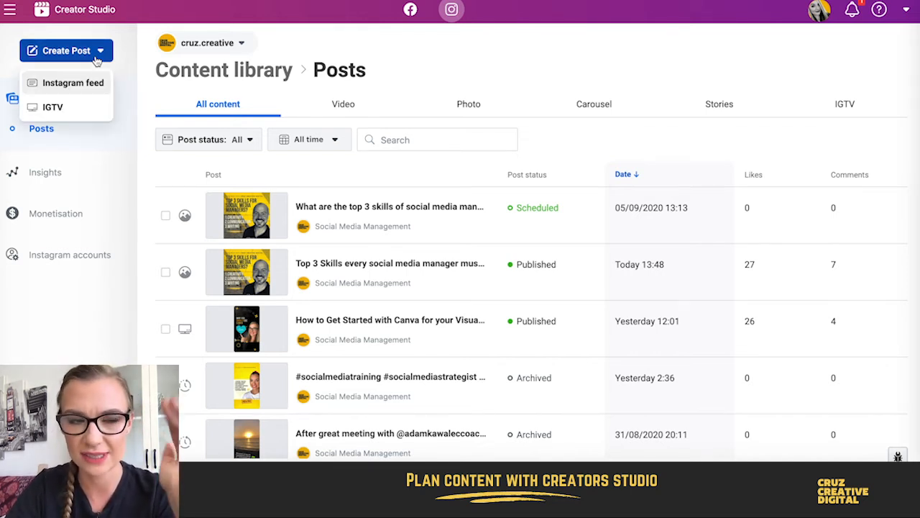
{"action": "left_click", "coordinate": [85, 83]}
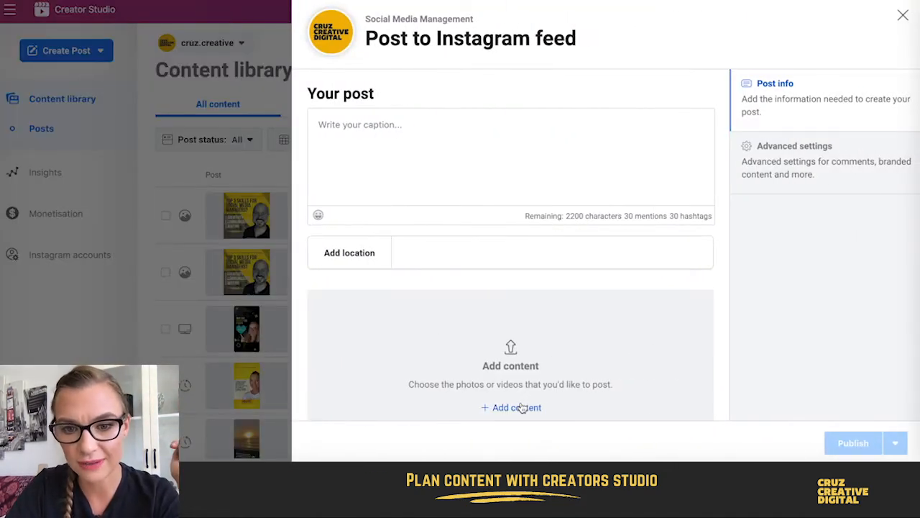
{"action": "left_click", "coordinate": [521, 407]}
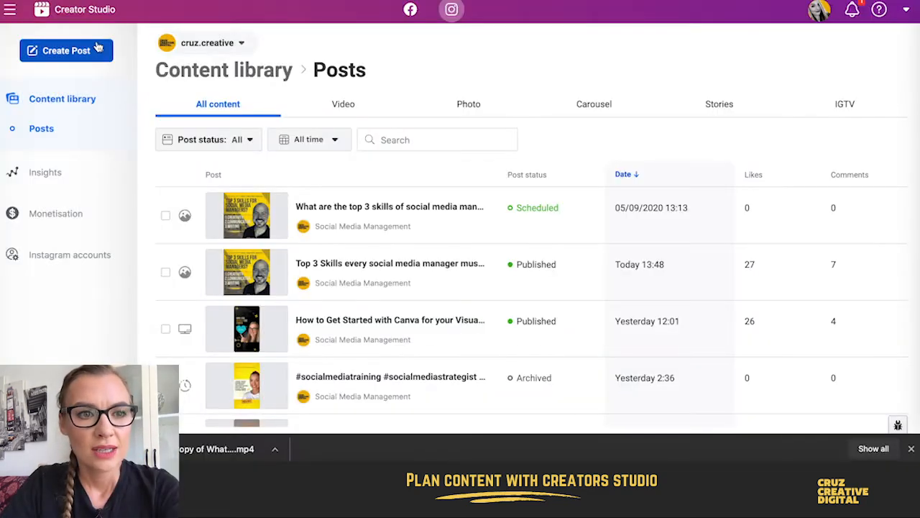
Create a new Instagram feed post and upload the "Copy of What…" MP4 video from the Downloads folder
{"action": "left_click", "coordinate": [98, 49]}
{"action": "left_click", "coordinate": [85, 82]}
{"action": "scroll", "coordinate": [524, 338], "scroll_direction": "down", "scroll_amount": 3}
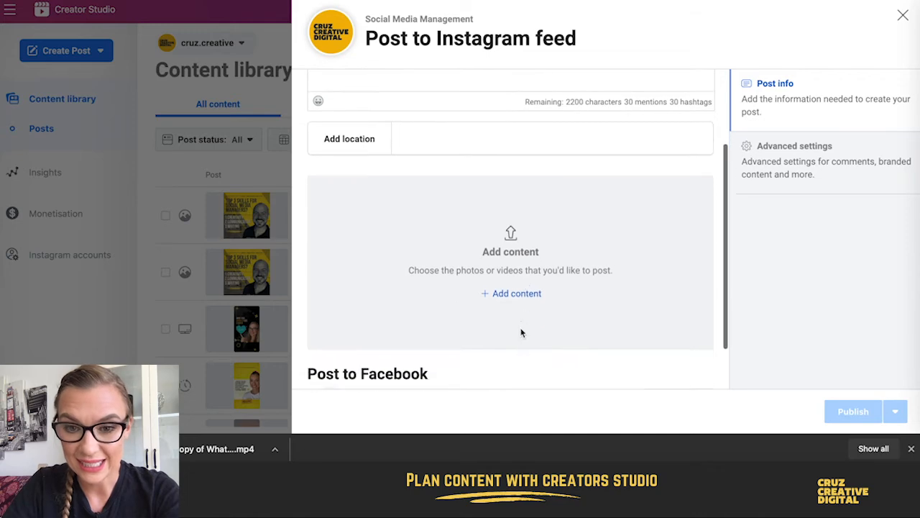
{"action": "left_click", "coordinate": [532, 299]}
{"action": "left_click", "coordinate": [537, 323]}
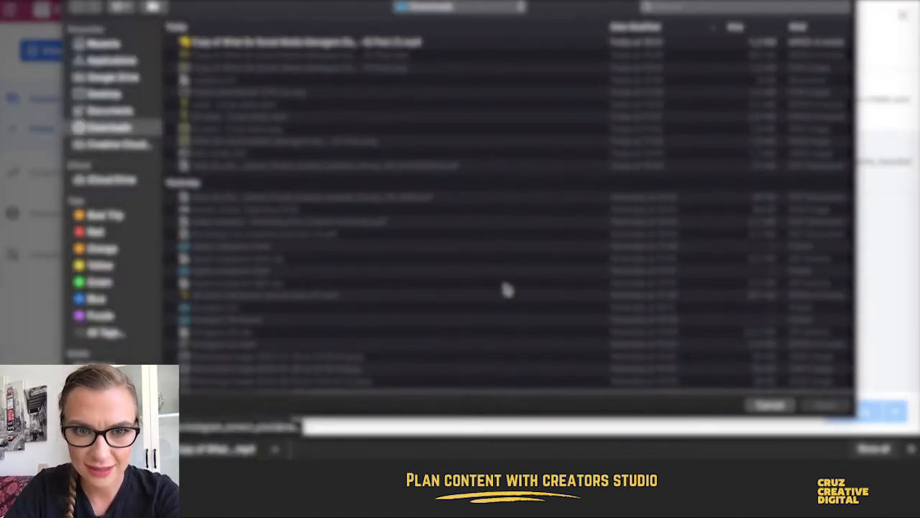
{"action": "double_click", "coordinate": [380, 42]}
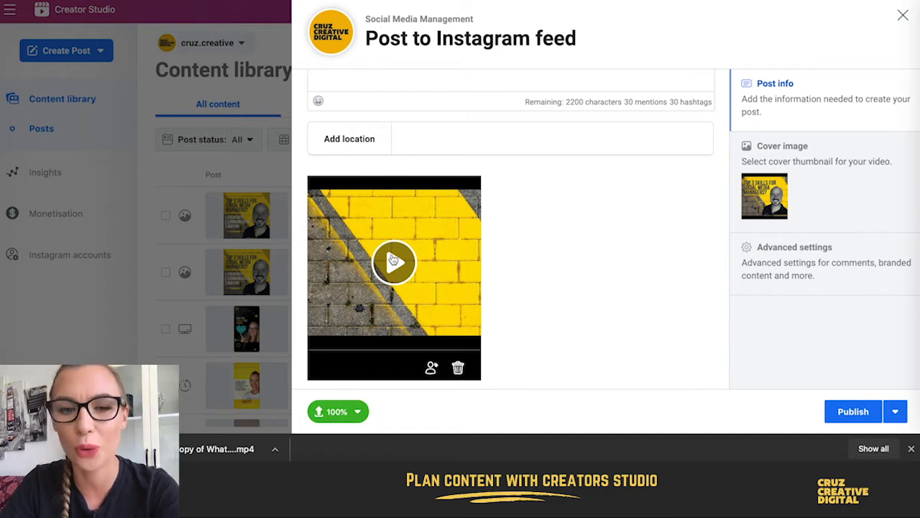
Preview the uploaded video and choose an auto-generated cover image that shows all three listed skills
{"action": "left_click", "coordinate": [393, 260]}
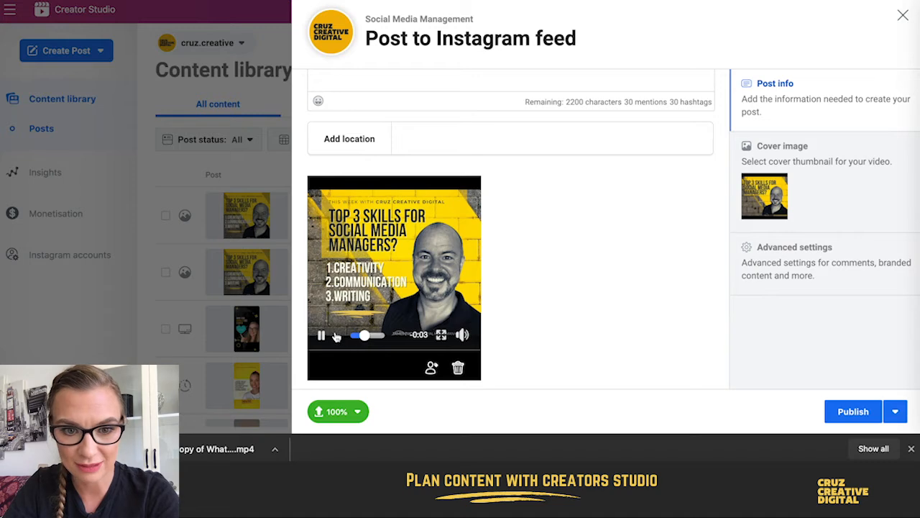
{"action": "left_click", "coordinate": [841, 159]}
{"action": "left_click", "coordinate": [478, 185]}
{"action": "left_click", "coordinate": [529, 185]}
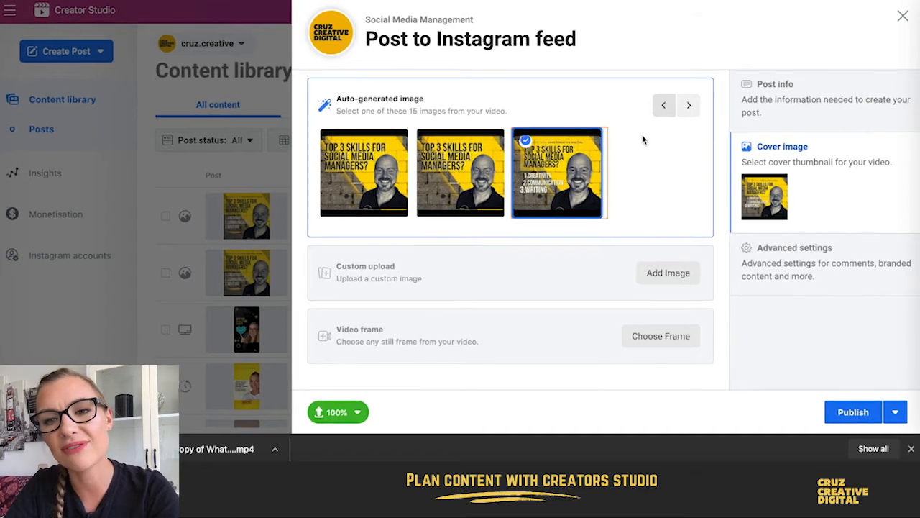
{"action": "left_click", "coordinate": [687, 106]}
{"action": "left_click", "coordinate": [687, 106]}
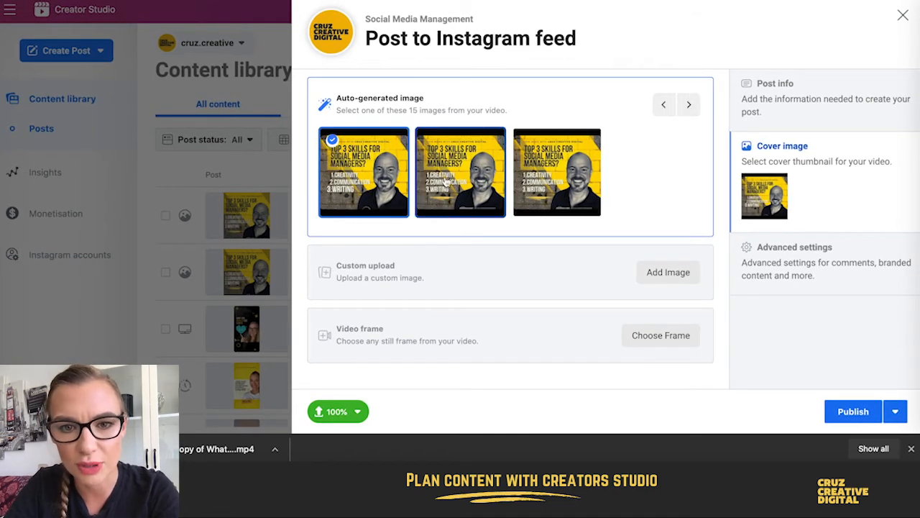
Compare the auto-generated images and select the second of the three displayed as the video's cover
{"action": "left_click", "coordinate": [460, 184]}
{"action": "left_click", "coordinate": [342, 200]}
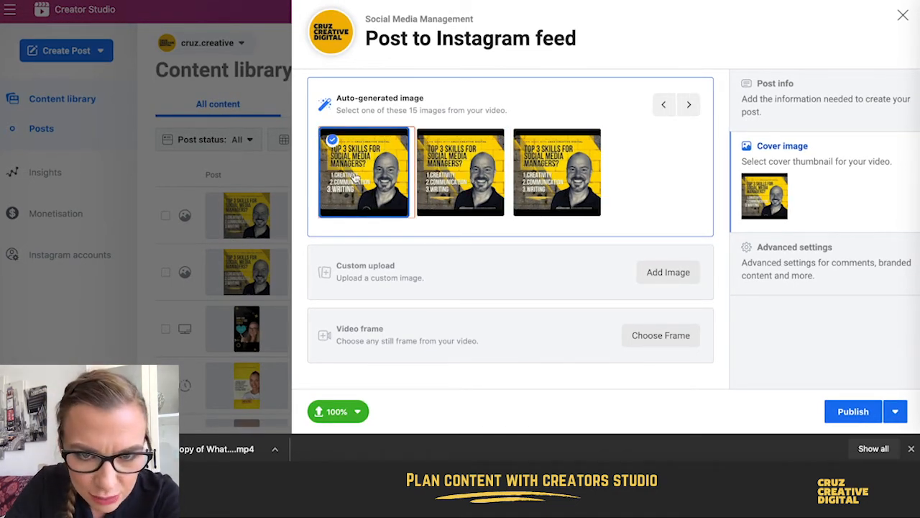
{"action": "left_click", "coordinate": [478, 184]}
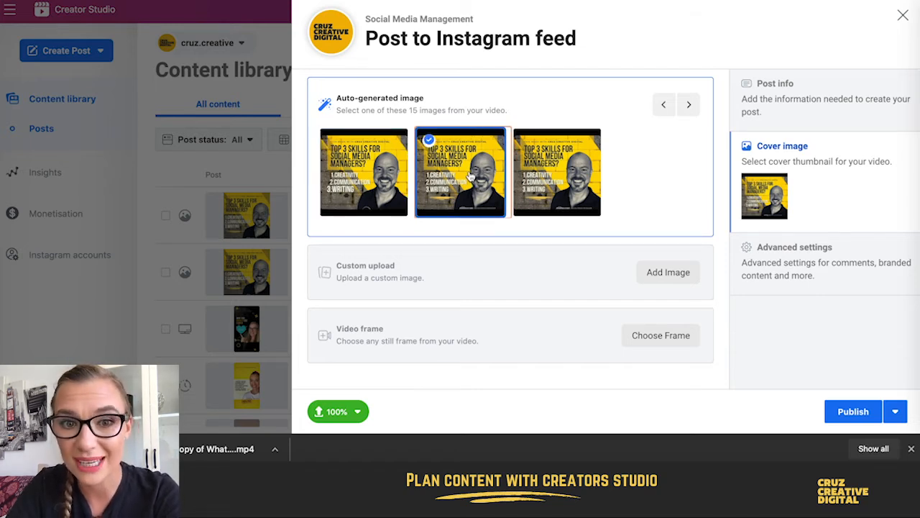
Return to the post information and write the caption "What are top 3 tips ....." for the video post
{"action": "left_click", "coordinate": [775, 113]}
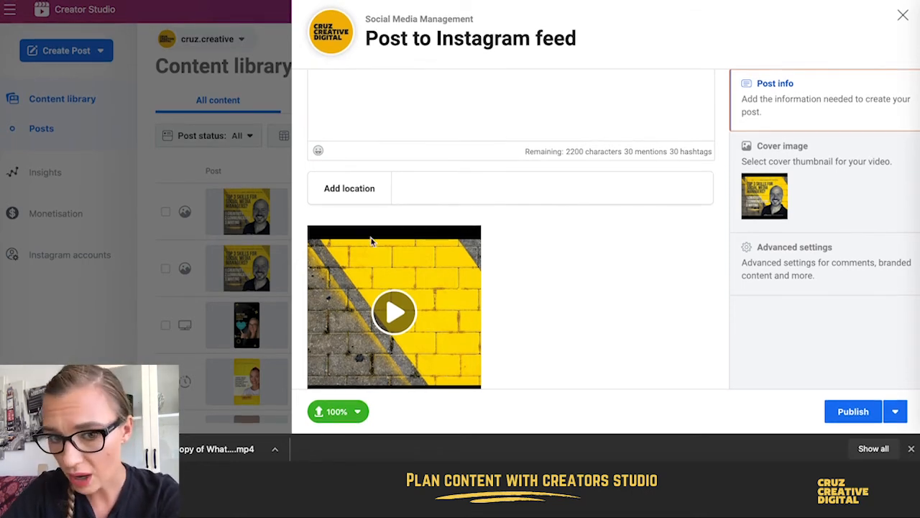
{"action": "scroll", "coordinate": [416, 306], "scroll_direction": "up", "scroll_amount": 1}
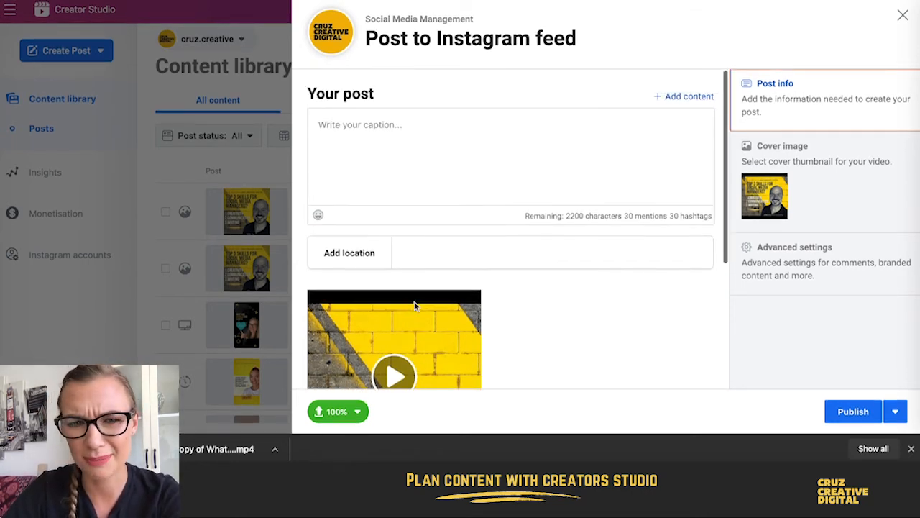
{"action": "left_click", "coordinate": [473, 124]}
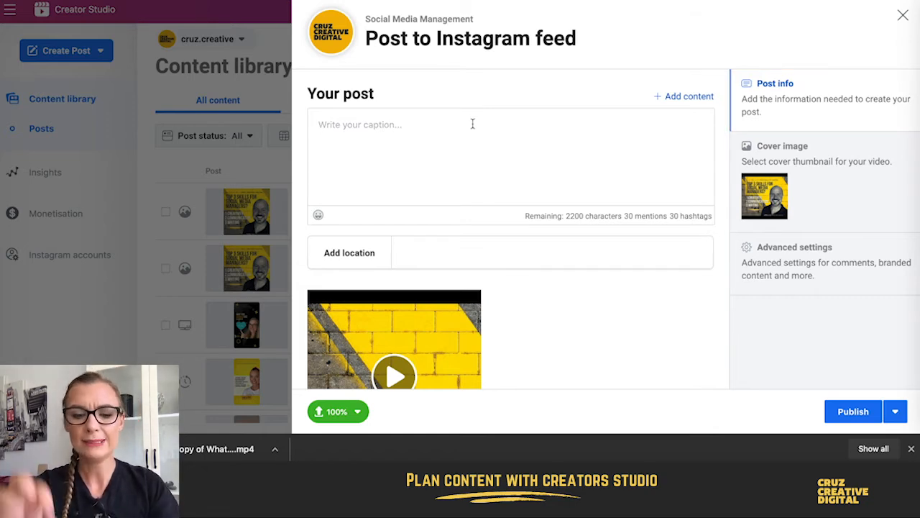
{"action": "type", "text": "What are top 3 tips ....."}
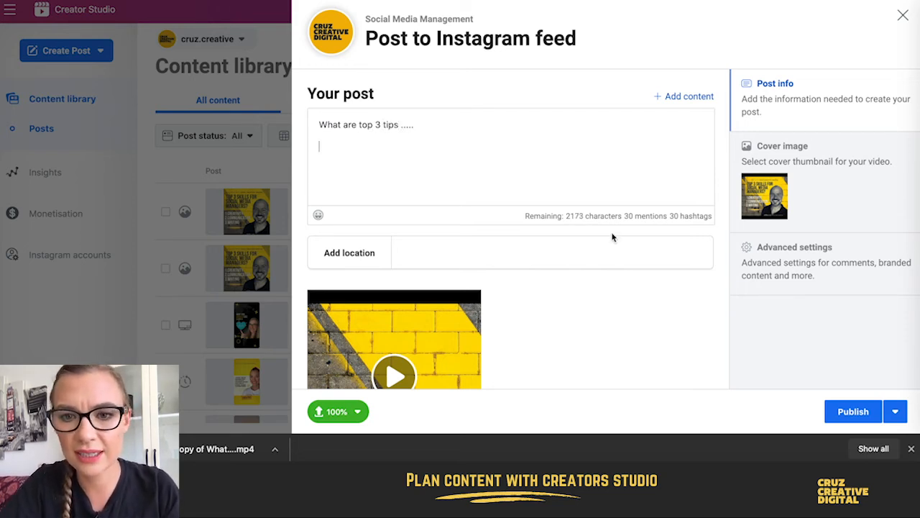
Review the Facebook posting option without enabling it and save the Instagram video post as a draft
{"action": "scroll", "coordinate": [584, 251], "scroll_direction": "down", "scroll_amount": 3}
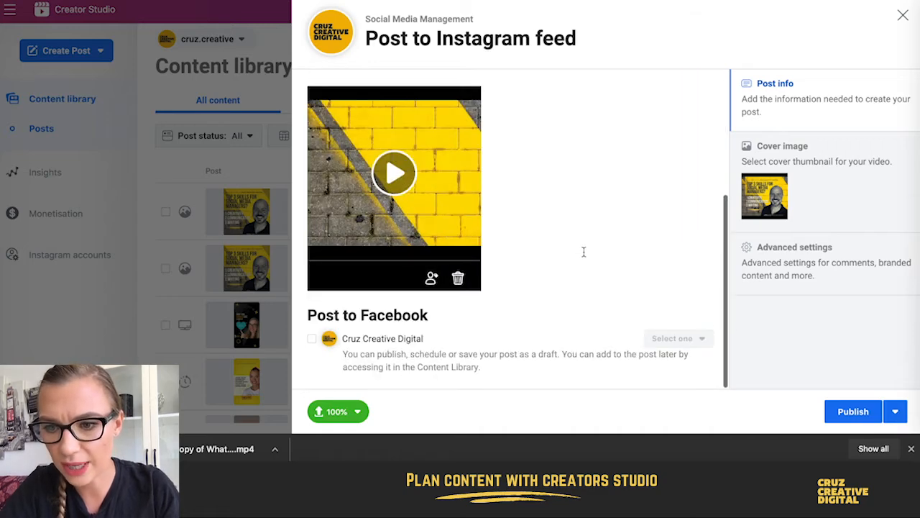
{"action": "left_click", "coordinate": [895, 411]}
{"action": "left_click", "coordinate": [777, 377]}
{"action": "left_click", "coordinate": [848, 411]}
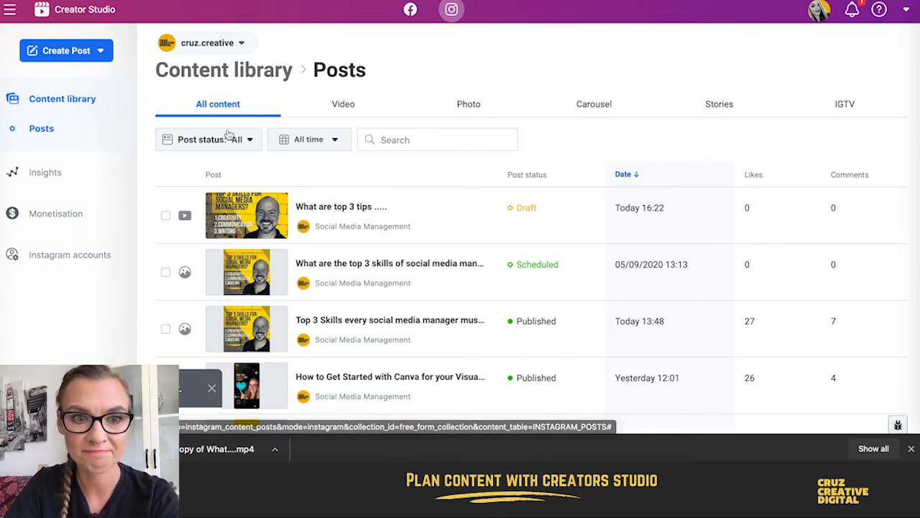
Filter the Instagram posts by Draft status and view the details of the "What are top 3 tips ....." video post
{"action": "left_click", "coordinate": [243, 140]}
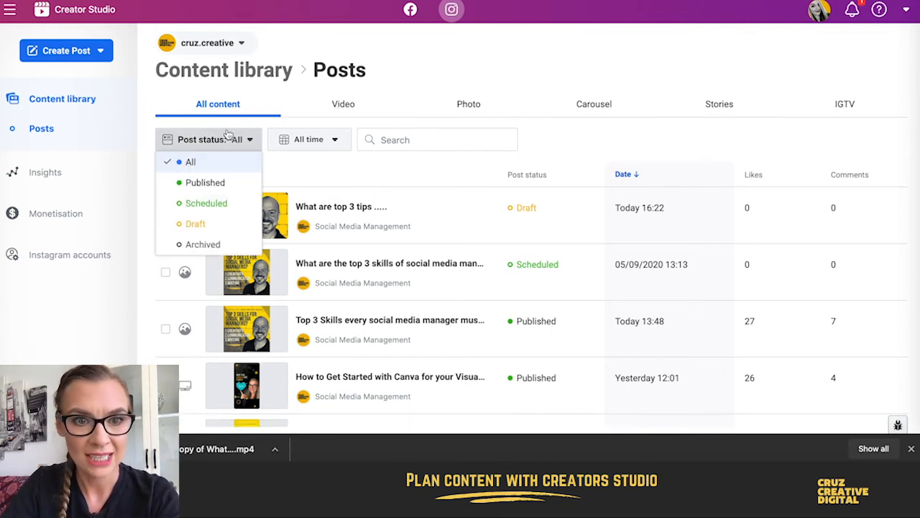
{"action": "left_click", "coordinate": [216, 223]}
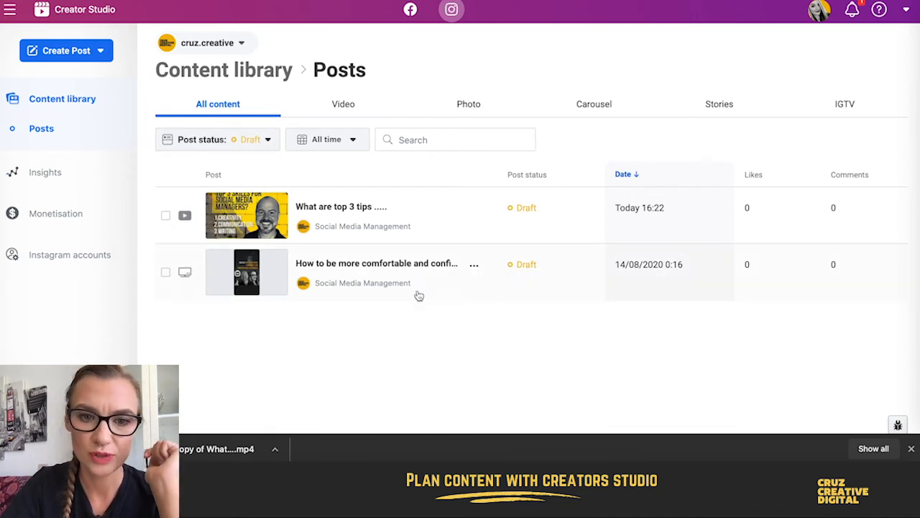
{"action": "left_click", "coordinate": [364, 209]}
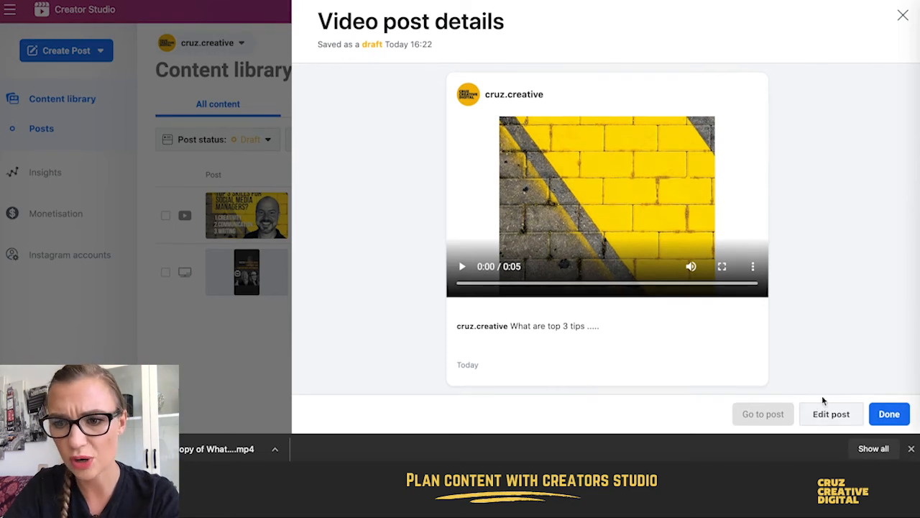
Open the draft video post for editing, check its advanced settings for comments and branded content, and exit the editor
{"action": "left_click", "coordinate": [826, 411]}
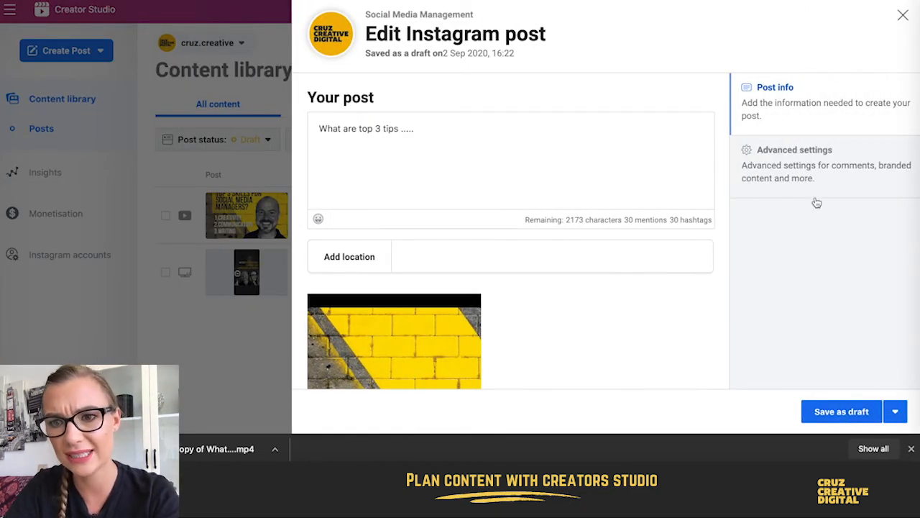
{"action": "left_click", "coordinate": [822, 158]}
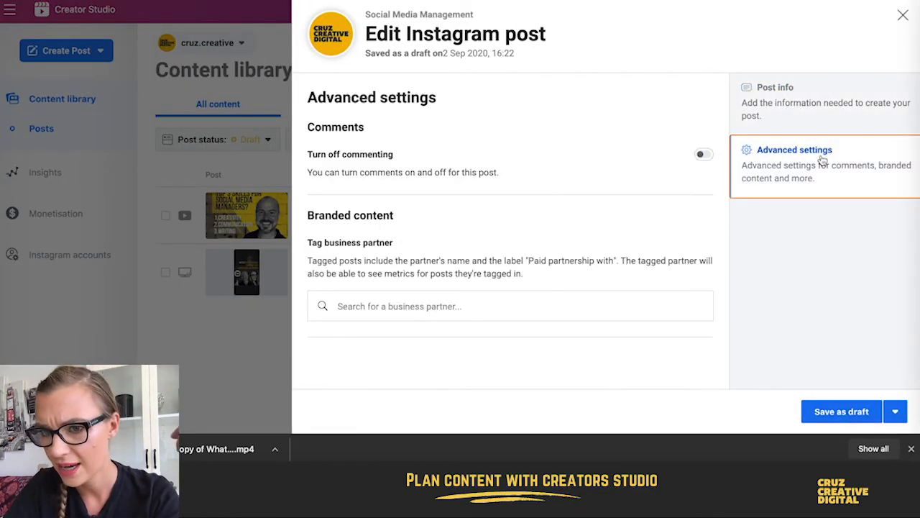
{"action": "left_click", "coordinate": [903, 15]}
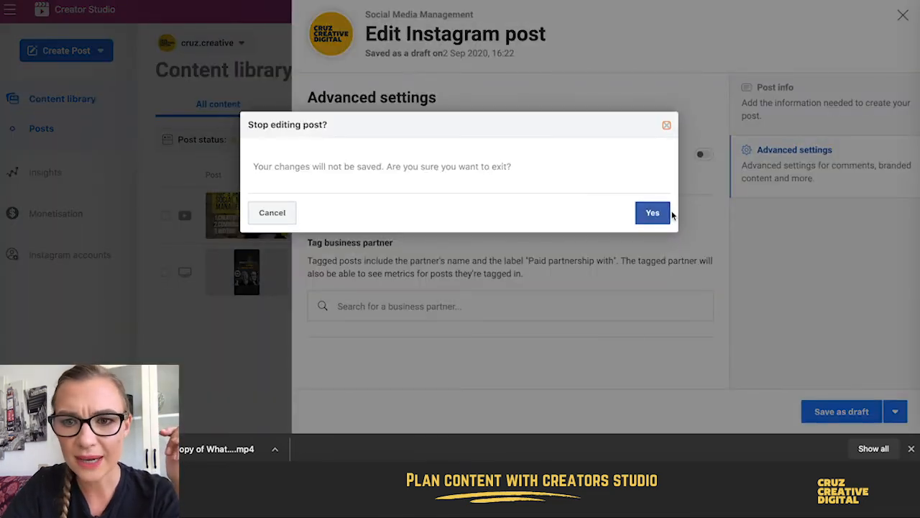